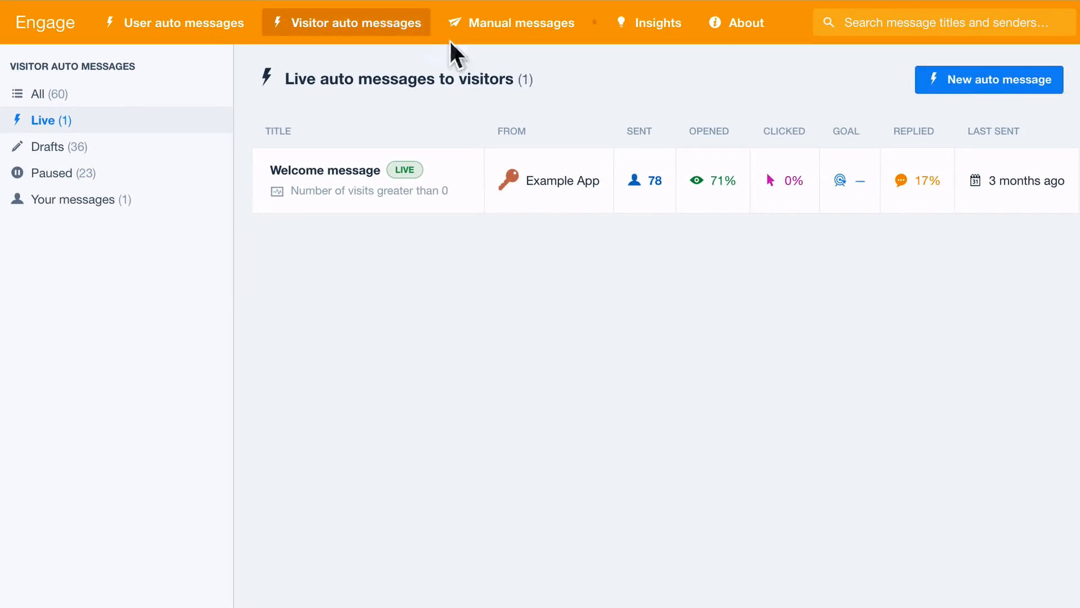
Start a new visitor auto message and add an audience rule: Current page URL contains /pricing.
{"action": "left_click", "coordinate": [987, 79]}
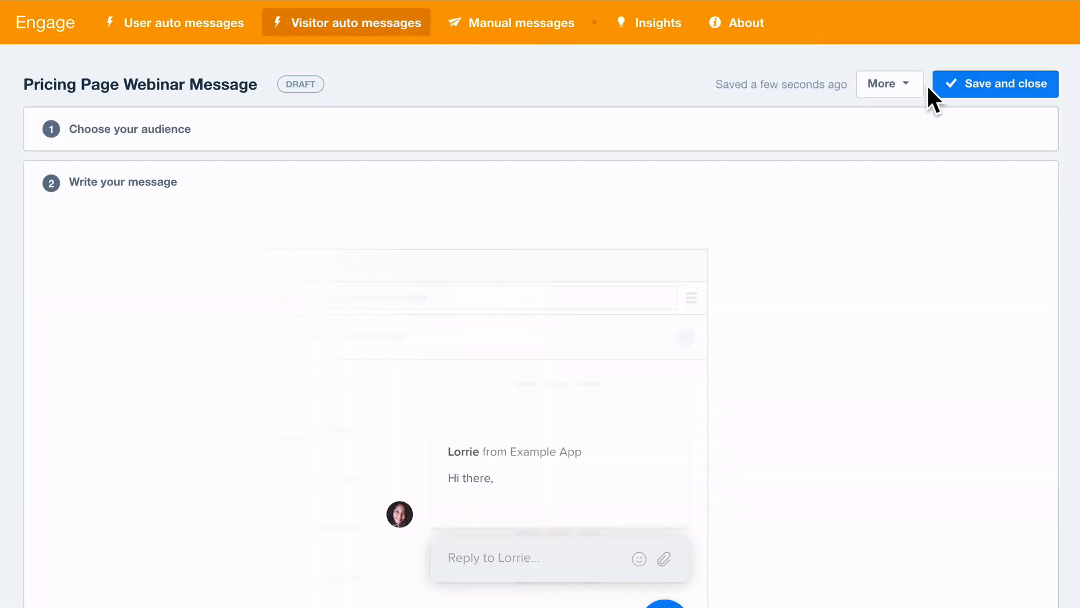
{"action": "left_click", "coordinate": [728, 135]}
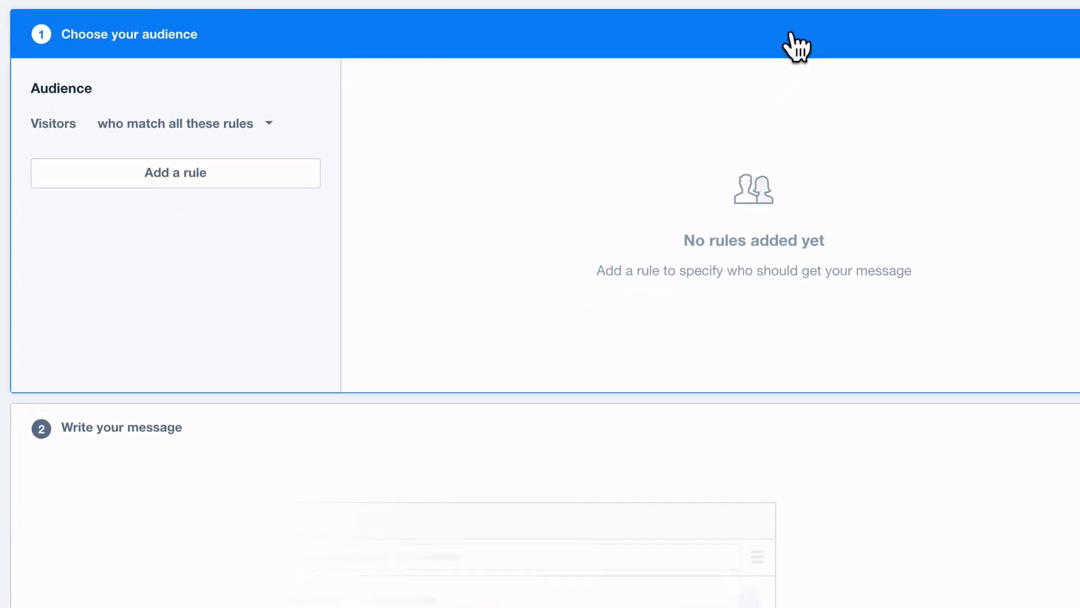
{"action": "left_click", "coordinate": [291, 175]}
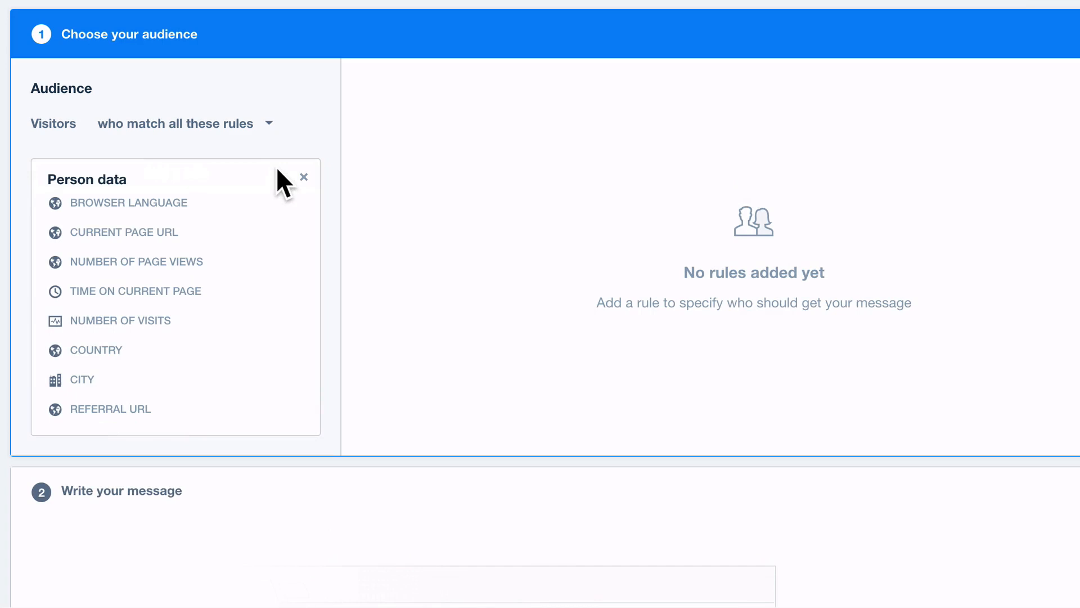
{"action": "left_click", "coordinate": [124, 231]}
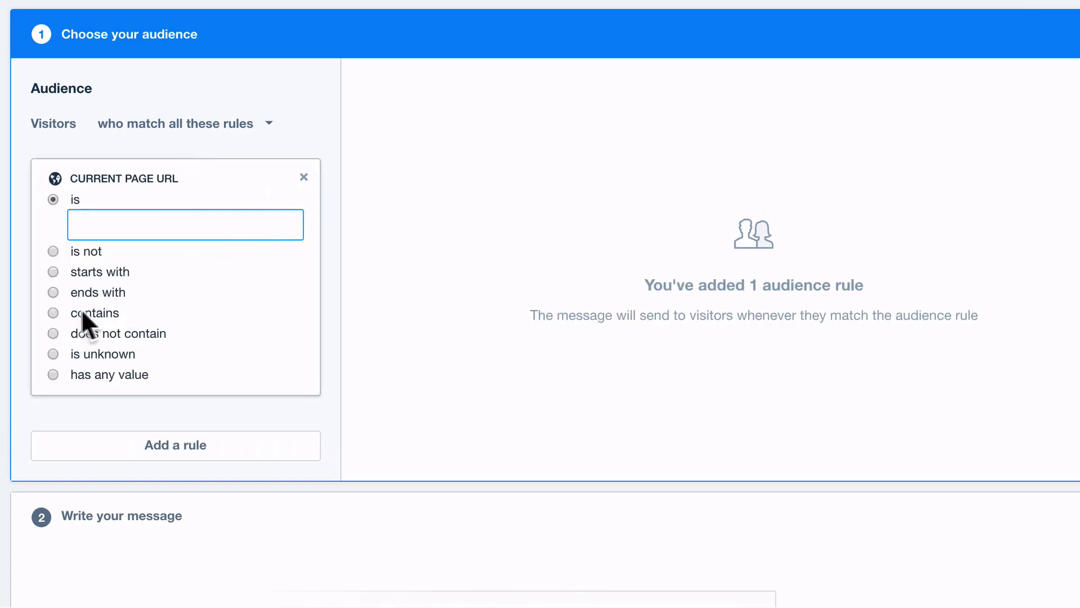
{"action": "left_click", "coordinate": [58, 312]}
{"action": "type", "text": "/pricing"}
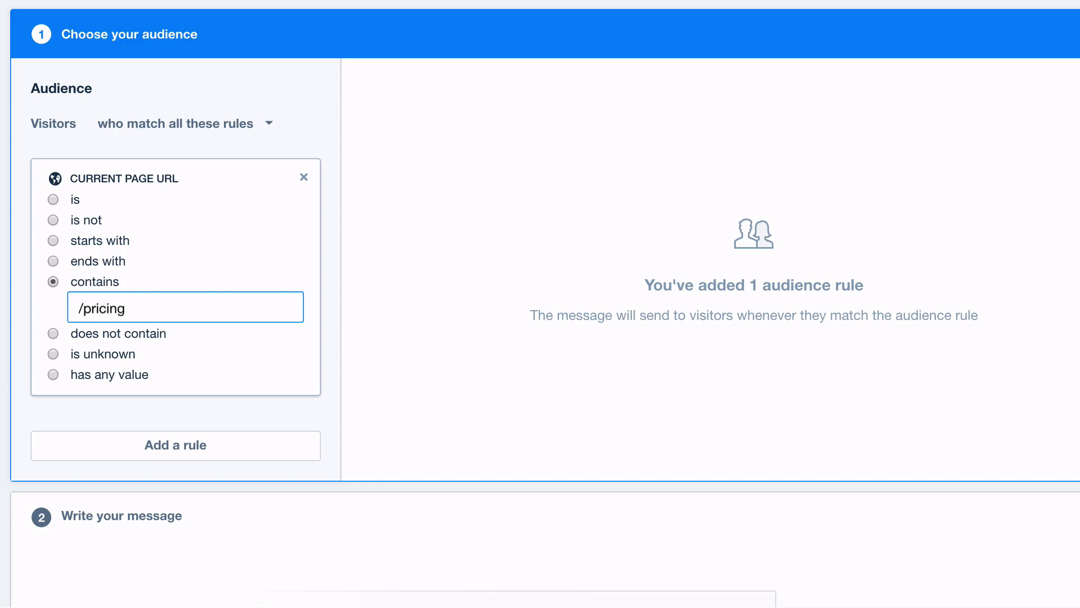
Add a second audience rule: Number of visits greater than 1.
{"action": "left_click", "coordinate": [47, 444]}
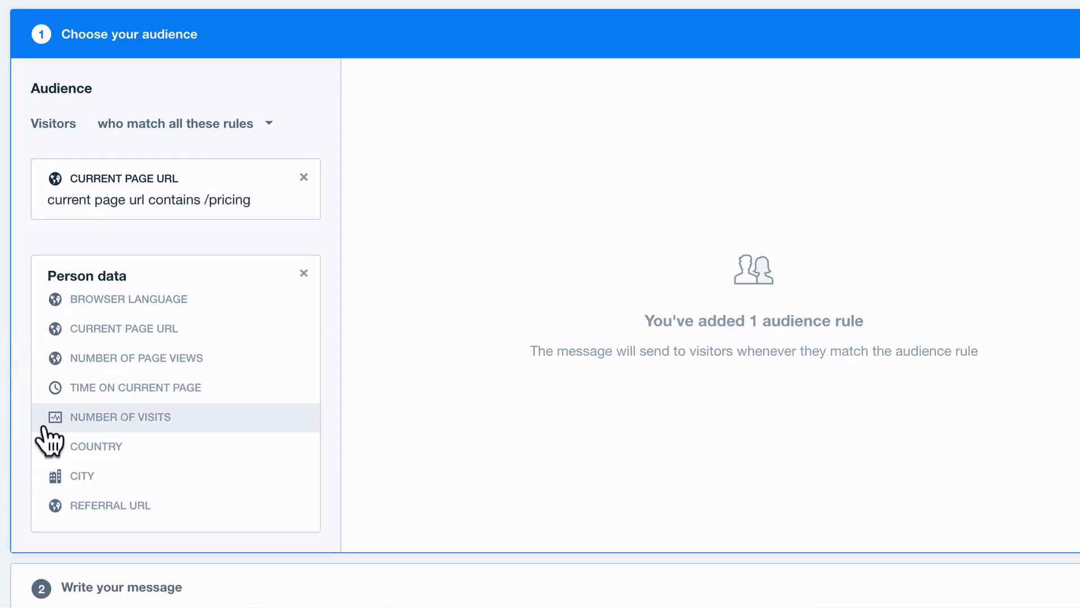
{"action": "left_click", "coordinate": [120, 415]}
{"action": "left_click", "coordinate": [52, 315]}
{"action": "type", "text": "1"}
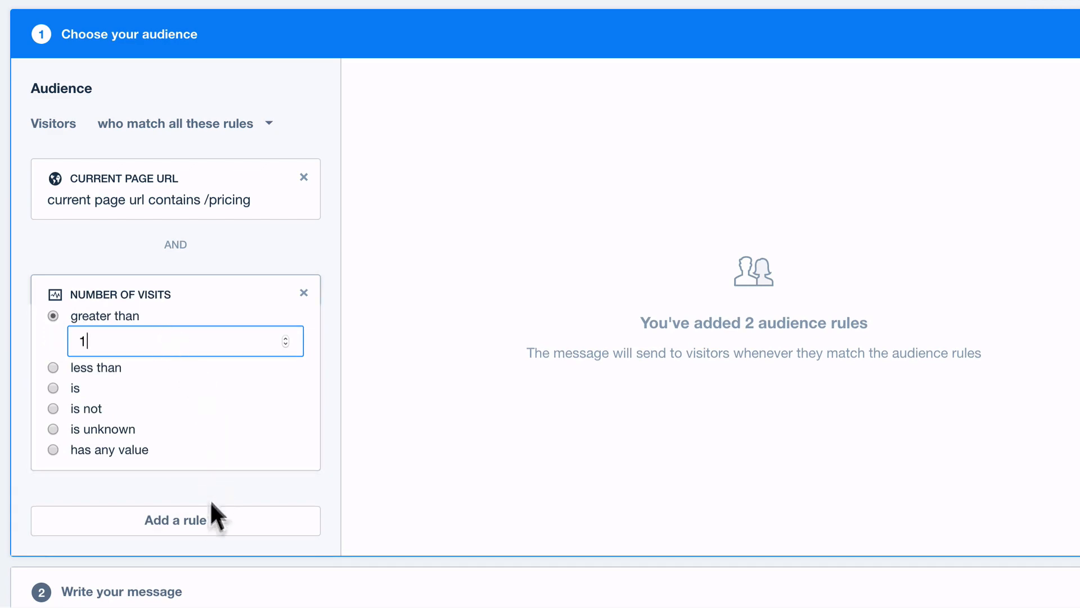
Finish the visits rule and move on to writing the message from Example.App with replies to Sales.
{"action": "left_click", "coordinate": [212, 521]}
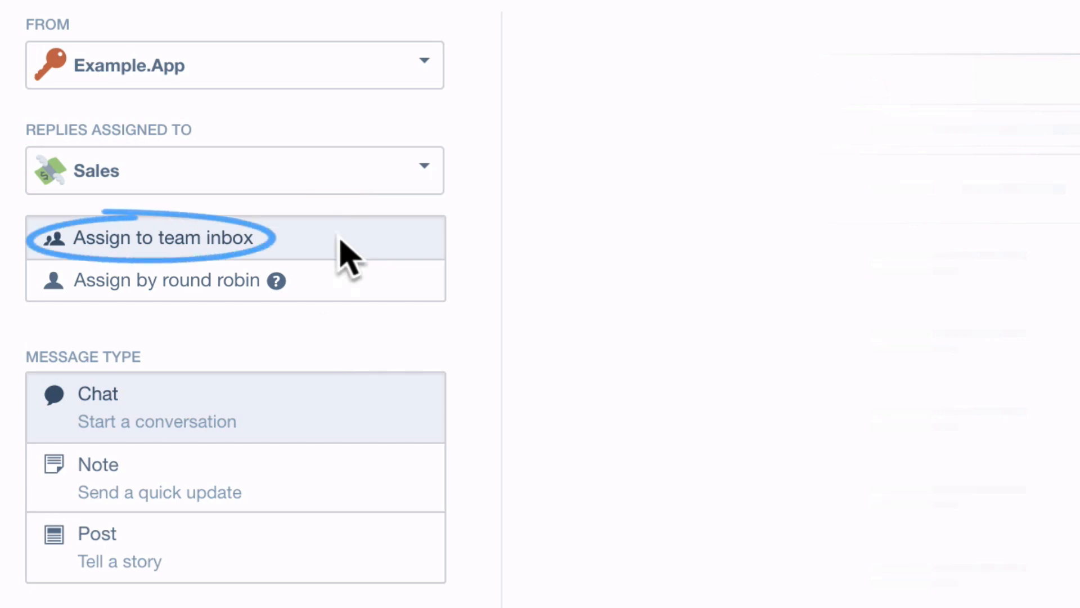
Assign replies by round robin, compare Note and Post styles, and keep the message a Chat.
{"action": "left_click", "coordinate": [340, 285]}
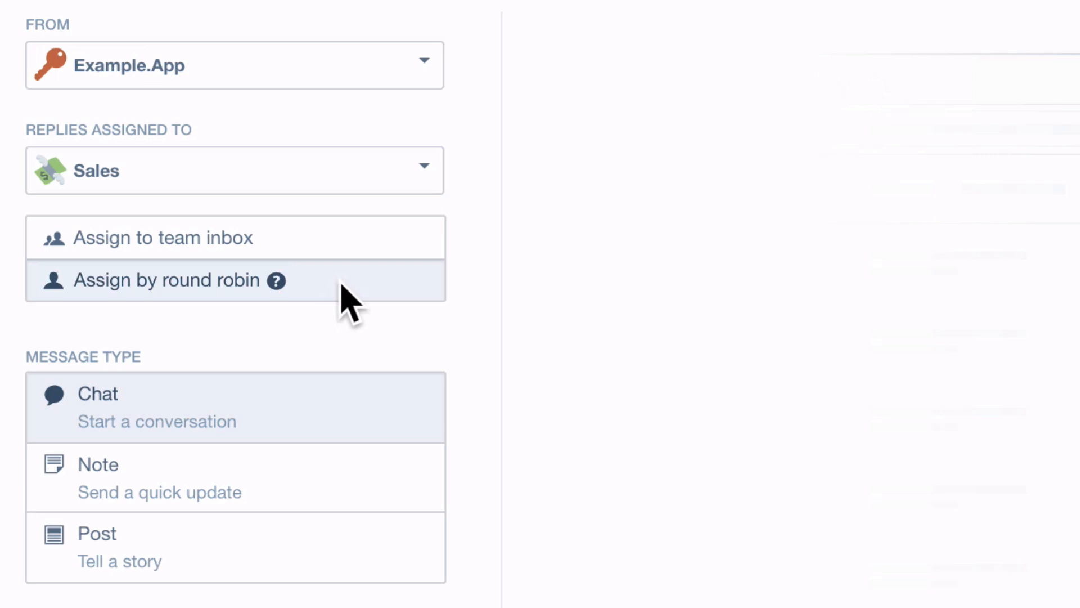
{"action": "left_click", "coordinate": [331, 468]}
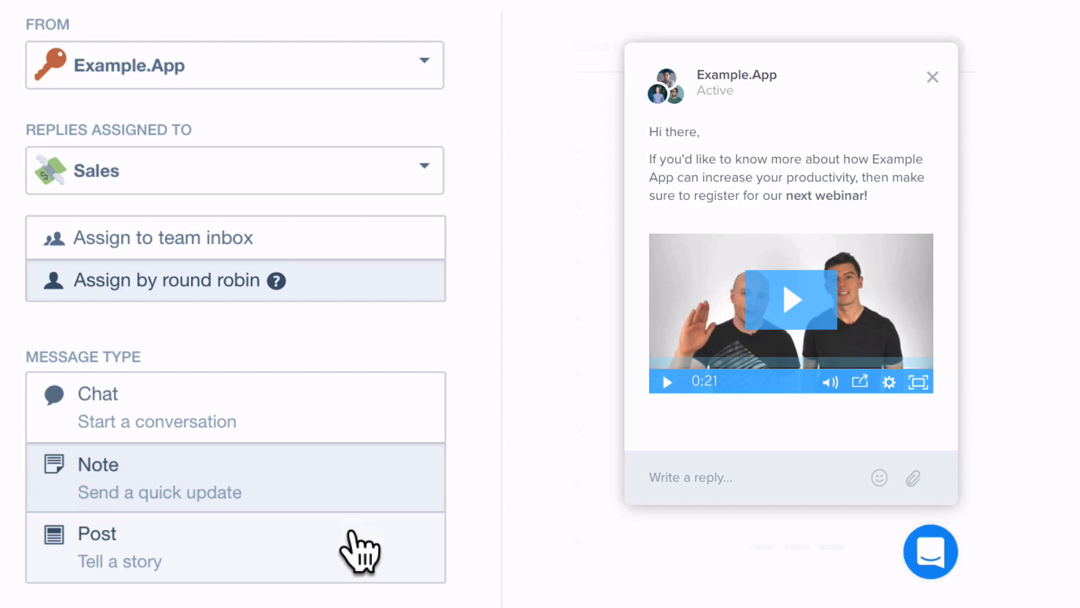
{"action": "left_click", "coordinate": [354, 545]}
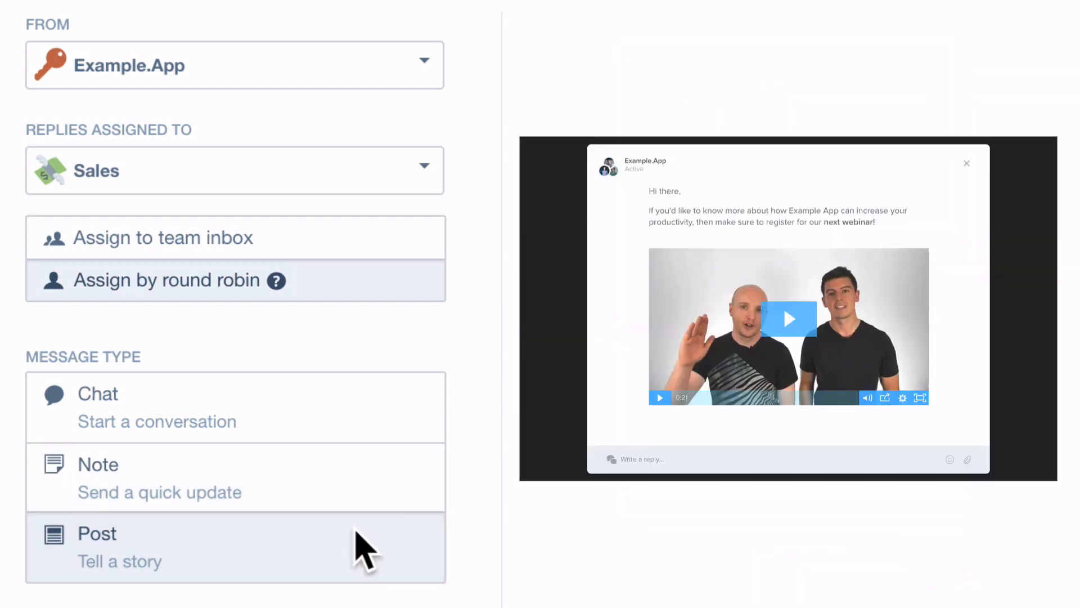
{"action": "left_click", "coordinate": [363, 410]}
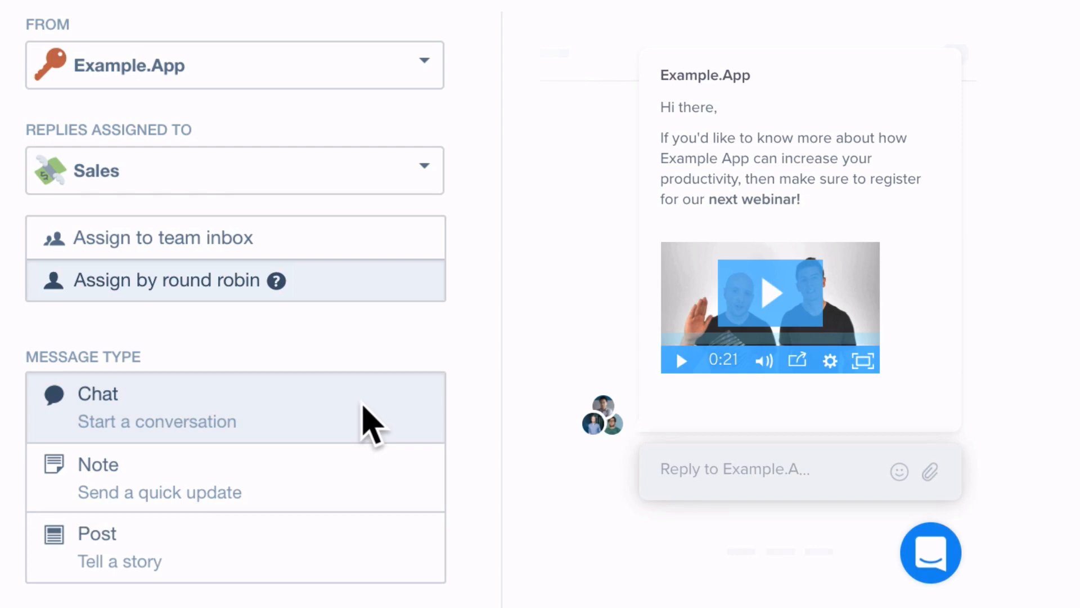
{"action": "scroll", "coordinate": [371, 422], "scroll_direction": "down", "scroll_amount": 5}
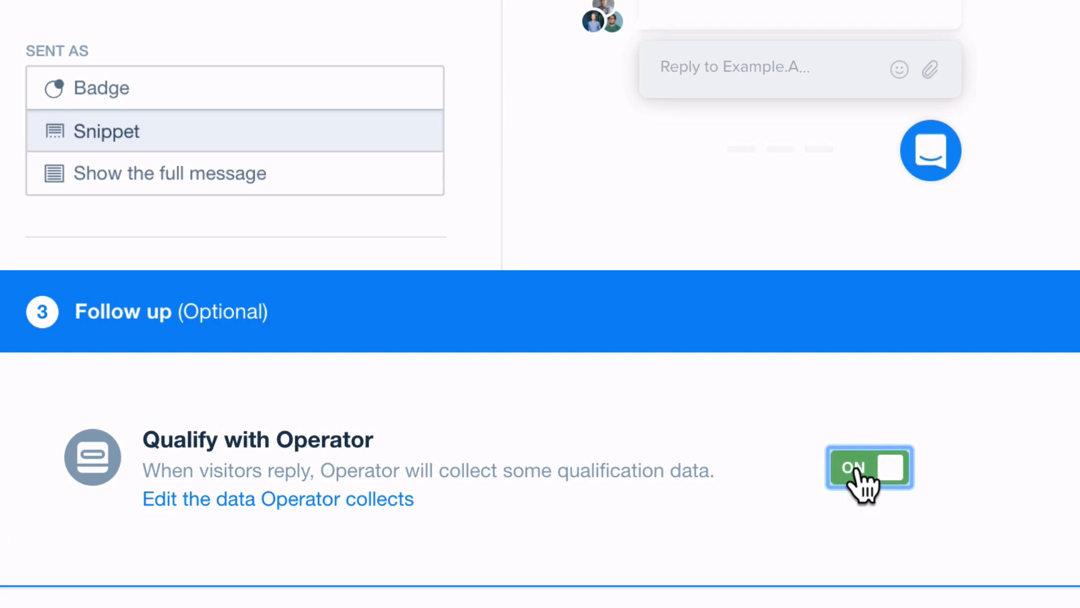
{"action": "scroll", "coordinate": [376, 341], "scroll_direction": "up", "scroll_amount": 5}
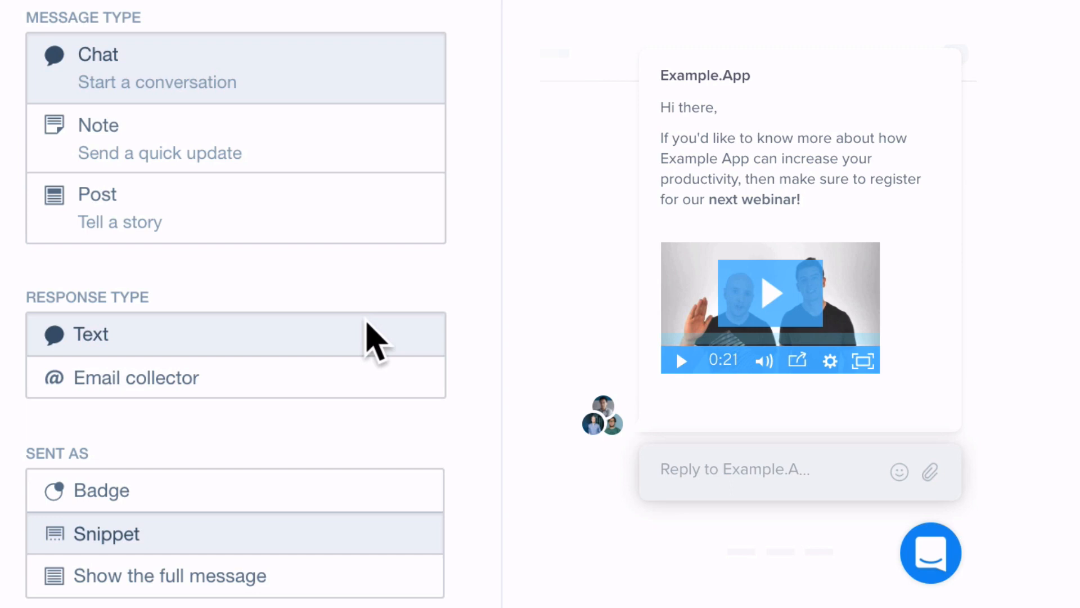
Choose Email collector as the chat's response type, shown as the full message.
{"action": "left_click", "coordinate": [372, 377]}
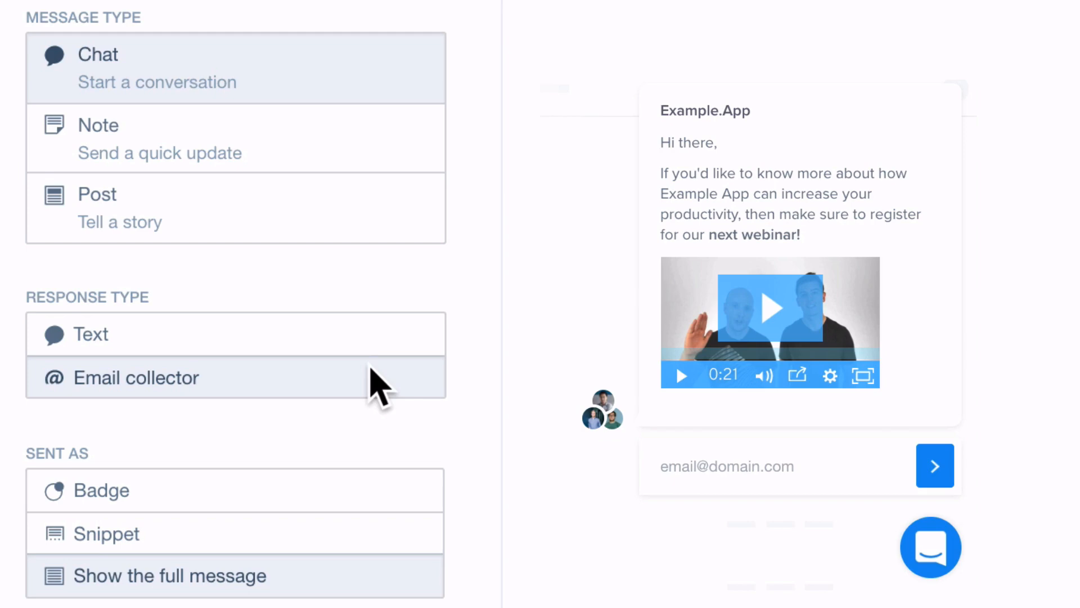
{"action": "scroll", "coordinate": [379, 385], "scroll_direction": "down", "scroll_amount": 8}
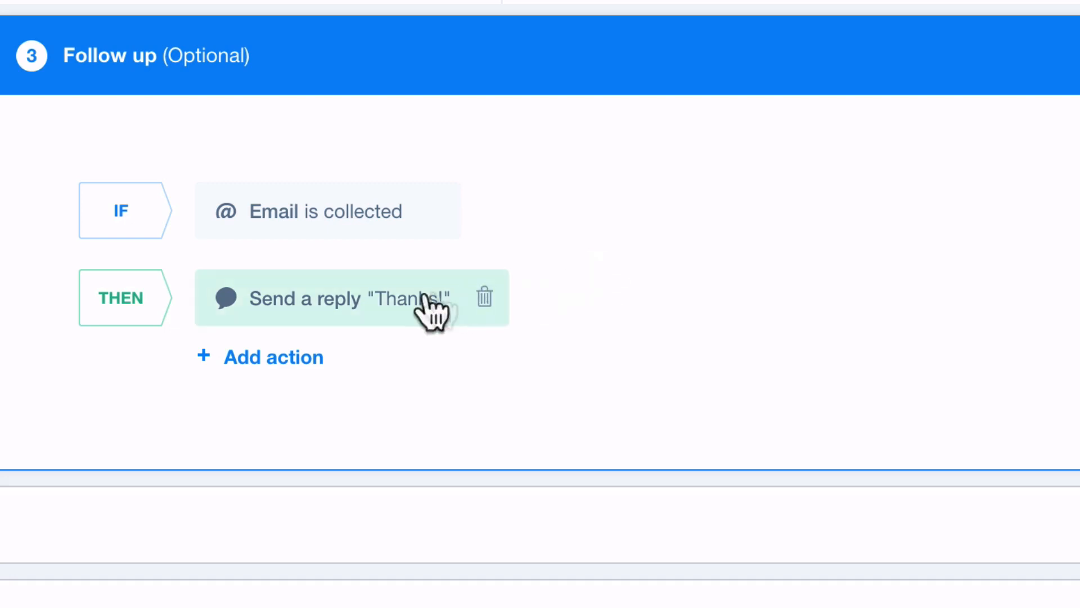
Change the follow-up reply to the webinar registration thank-you and review other follow-up actions.
{"action": "left_click", "coordinate": [397, 299]}
{"action": "left_click", "coordinate": [359, 419]}
{"action": "type", "text": "You're"}
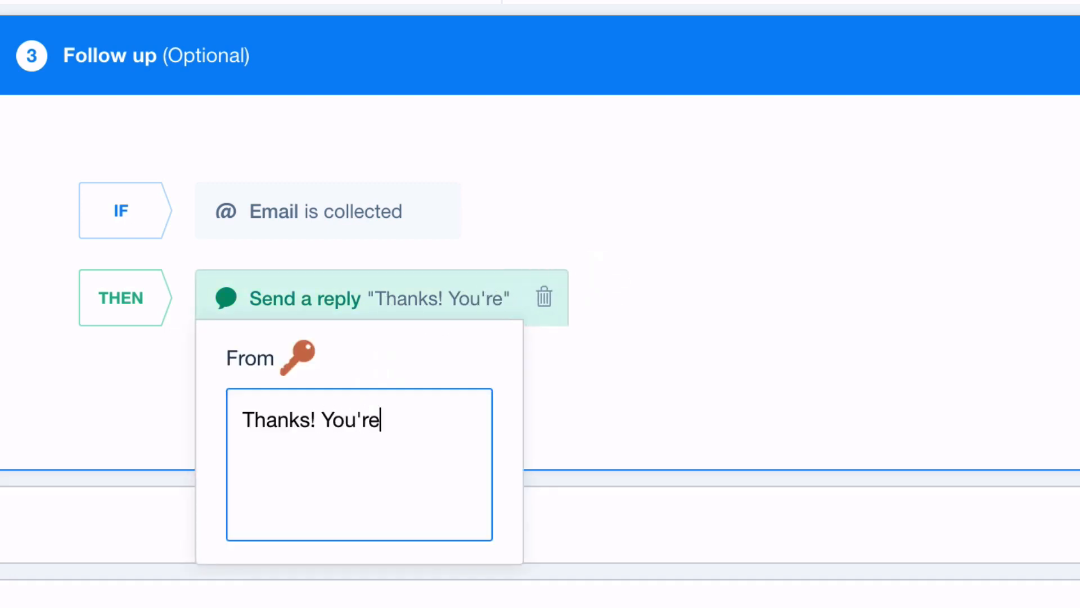
{"action": "type", "text": " registered for our next webinar and will recieve more details shortly."}
{"action": "left_click", "coordinate": [532, 423]}
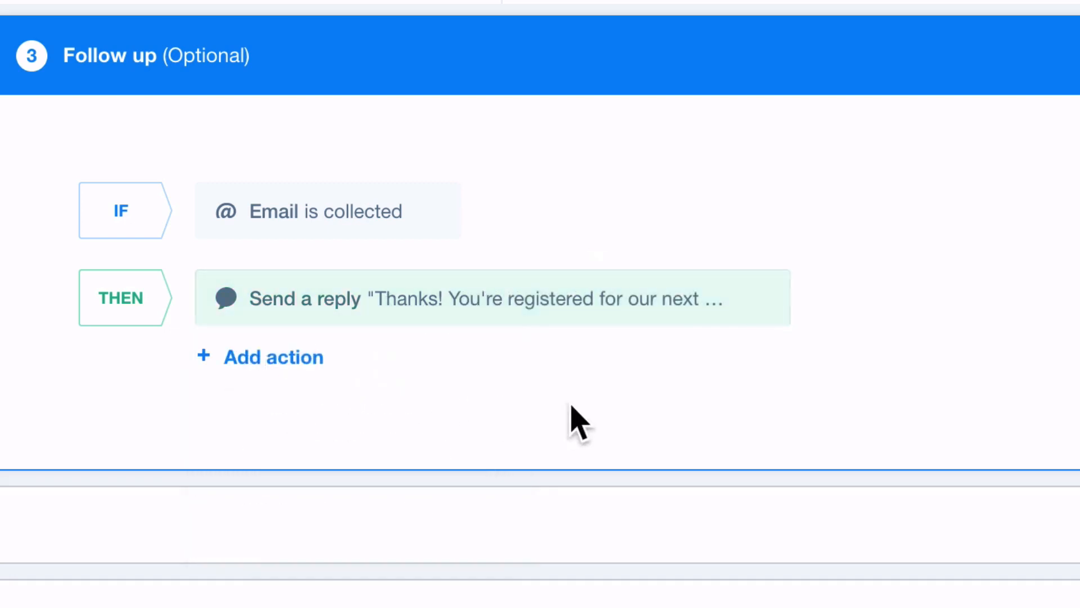
{"action": "left_click", "coordinate": [312, 357]}
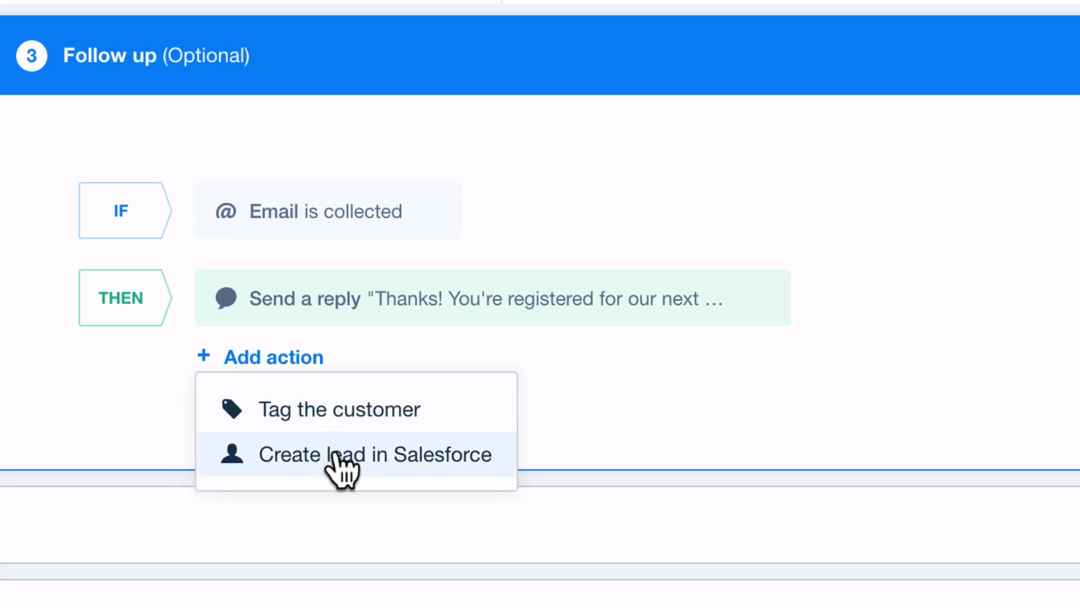
{"action": "left_click", "coordinate": [604, 422]}
{"action": "scroll", "coordinate": [616, 432], "scroll_direction": "up", "scroll_amount": 5}
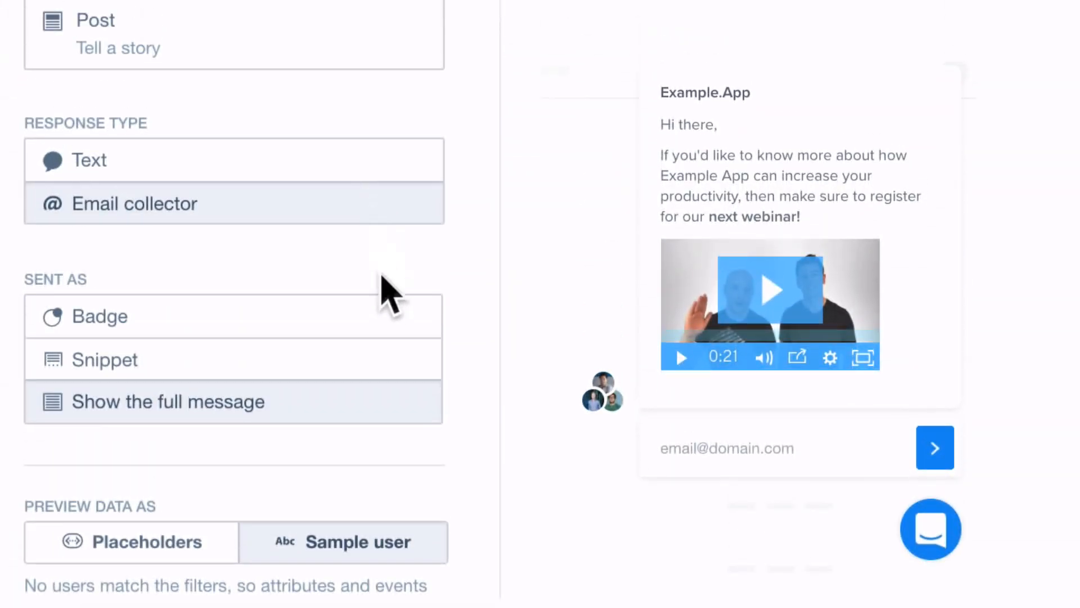
{"action": "left_click", "coordinate": [382, 314]}
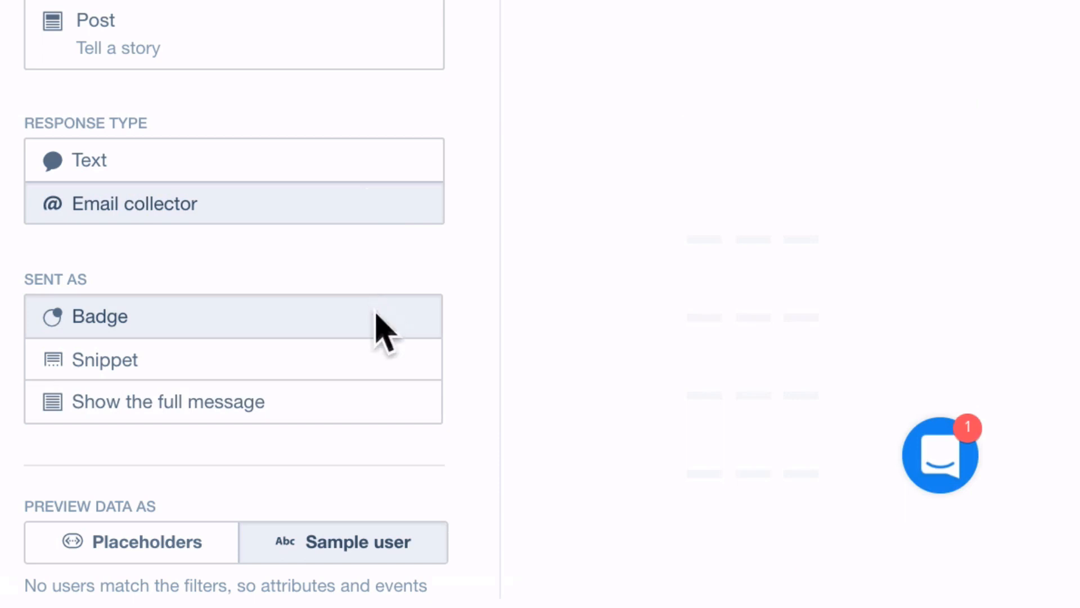
{"action": "left_click", "coordinate": [376, 361]}
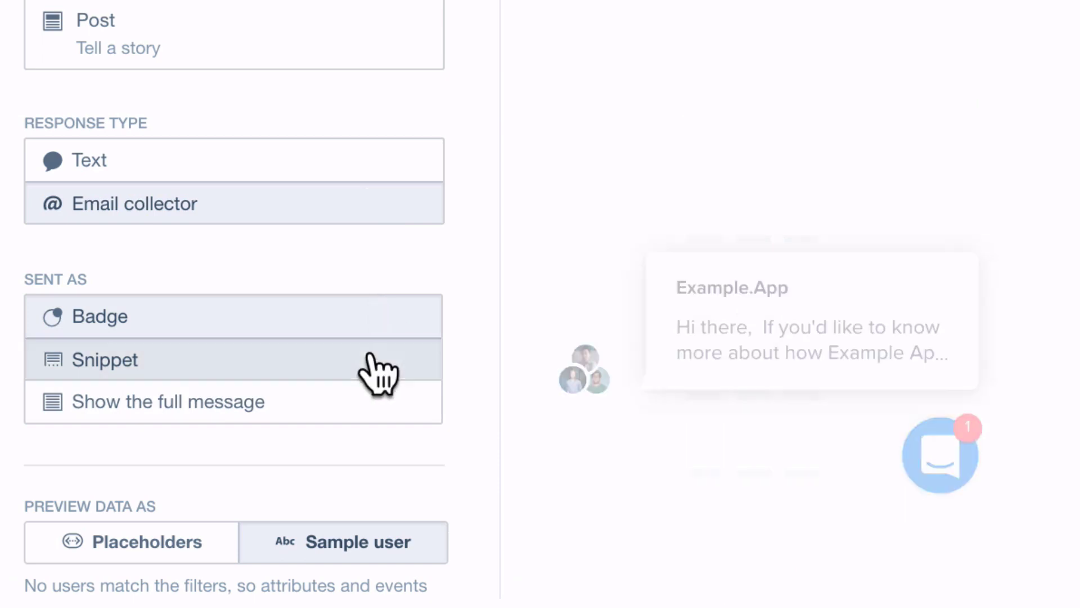
{"action": "left_click", "coordinate": [387, 405]}
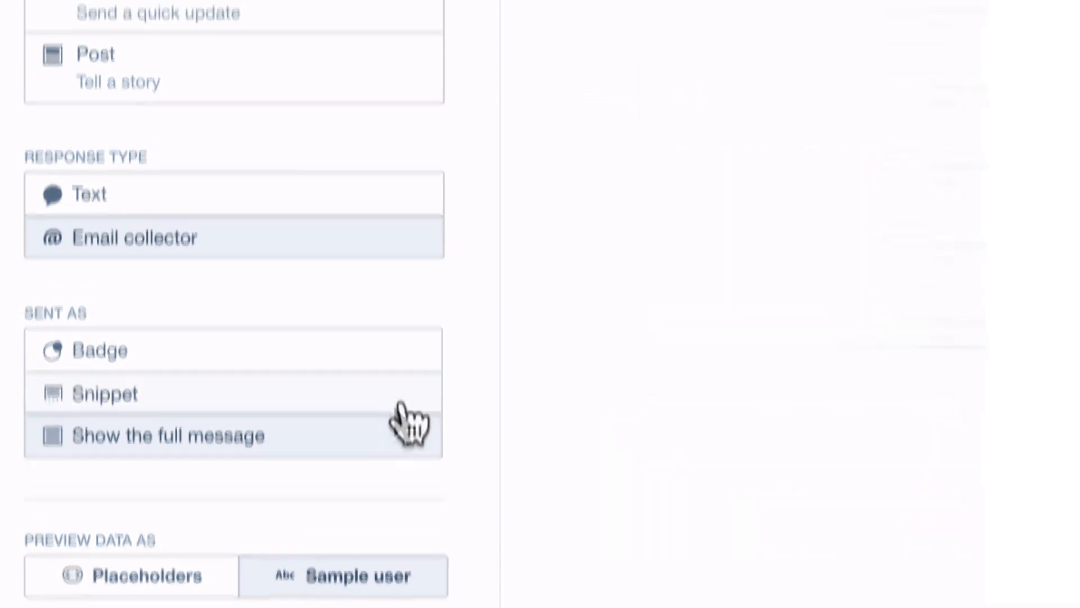
{"action": "scroll", "coordinate": [405, 422], "scroll_direction": "up", "scroll_amount": 10}
{"action": "left_click", "coordinate": [371, 34]}
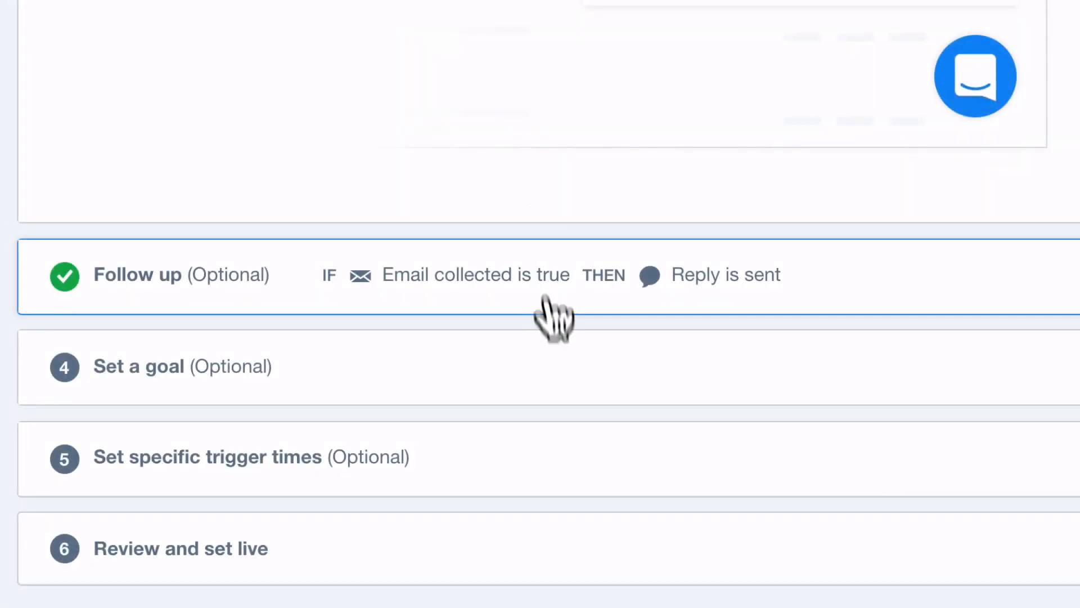
Leave the goal unset and switch Trigger times ON with During office hours.
{"action": "left_click", "coordinate": [552, 313]}
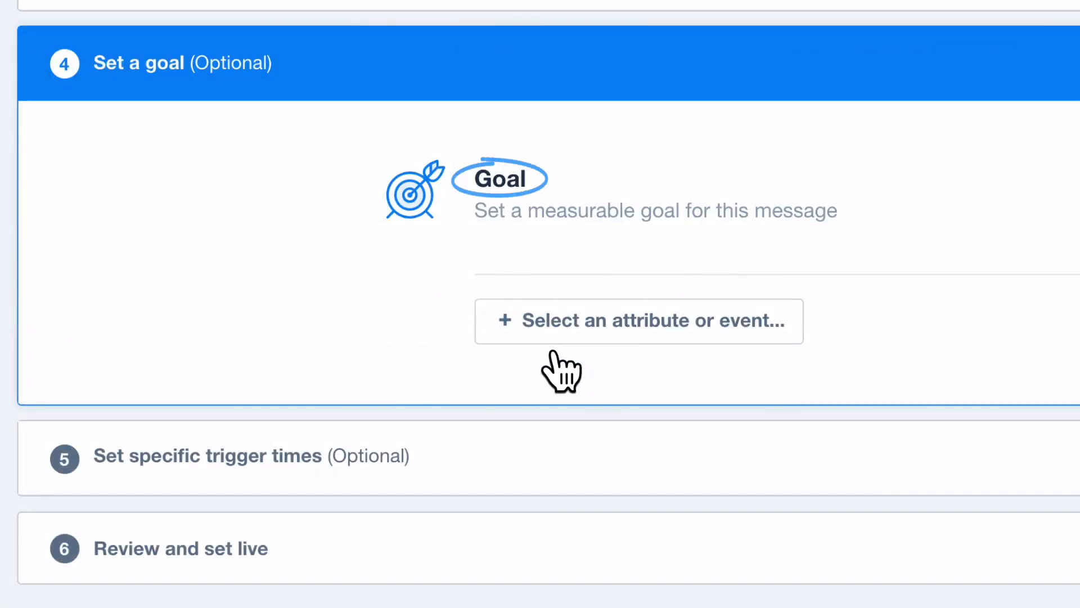
{"action": "left_click", "coordinate": [654, 457]}
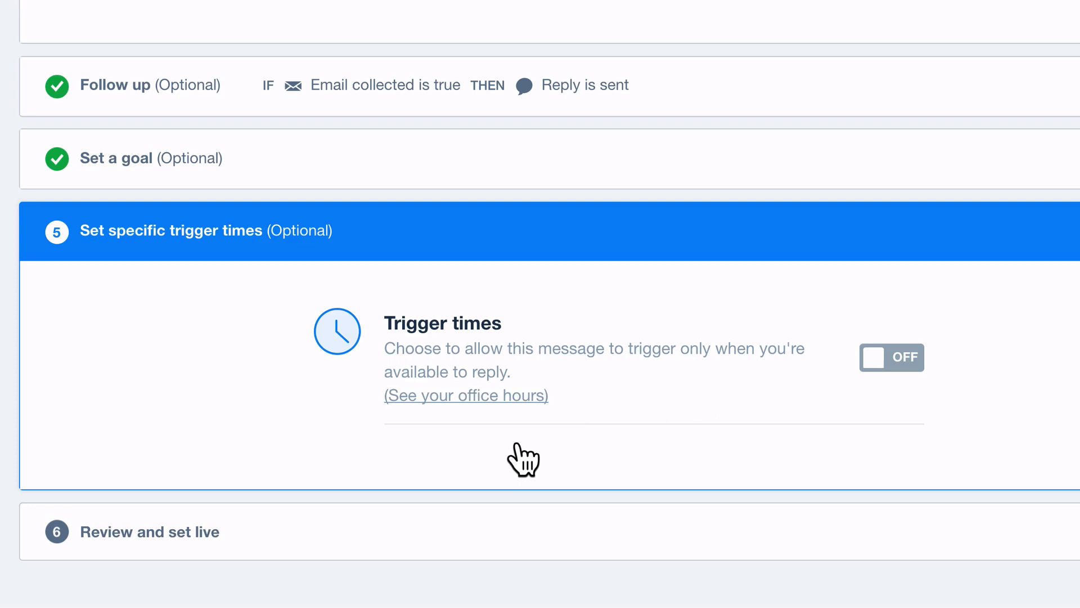
{"action": "left_click", "coordinate": [878, 357]}
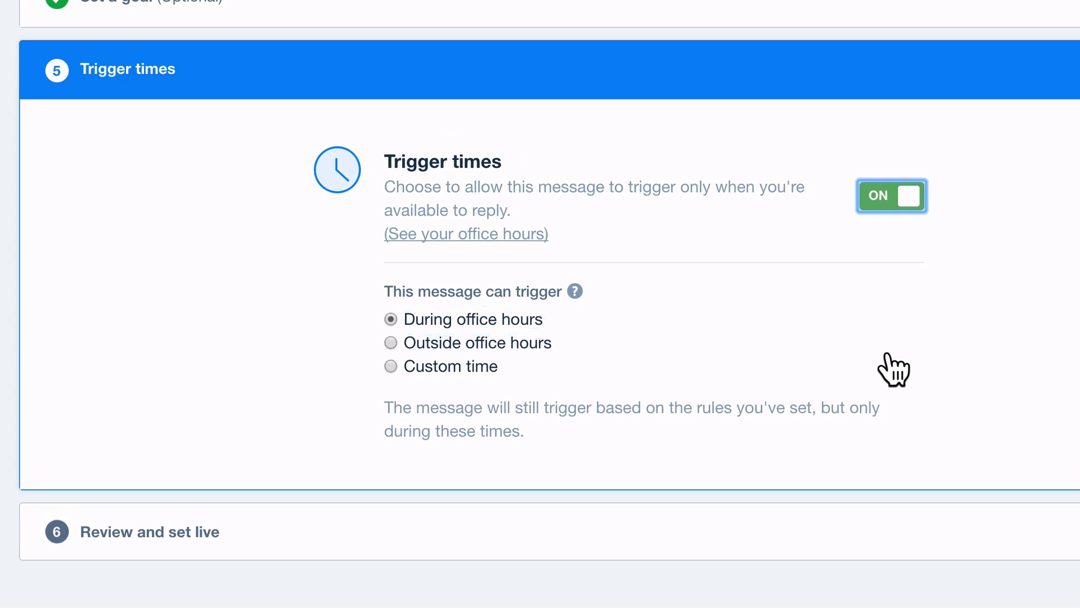
Review the Pricing Page Webinar Message and set it live for matching visitors.
{"action": "left_click", "coordinate": [832, 531]}
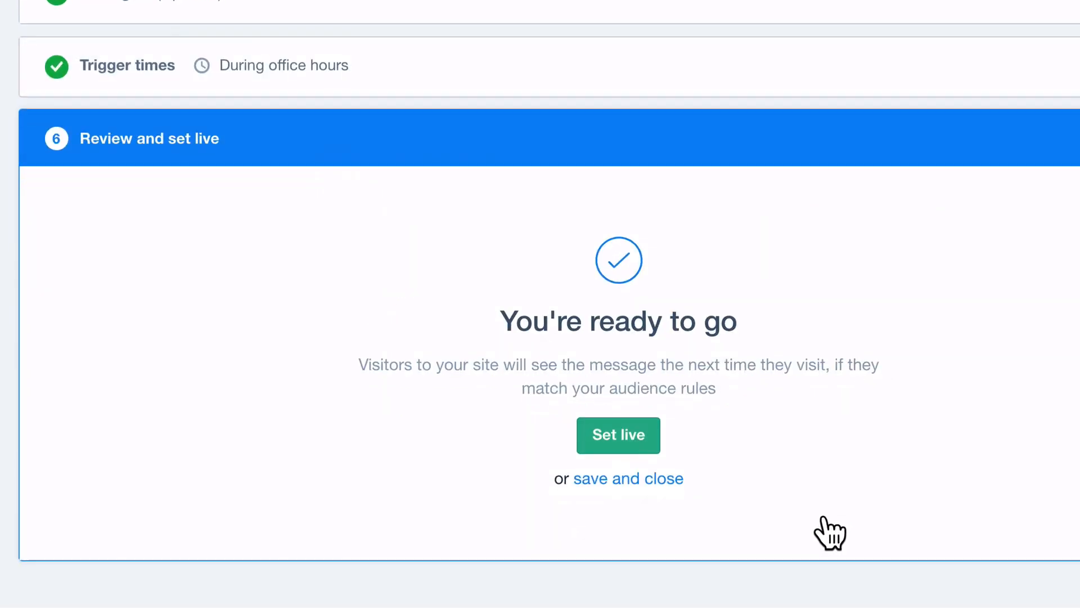
{"action": "left_click", "coordinate": [541, 432]}
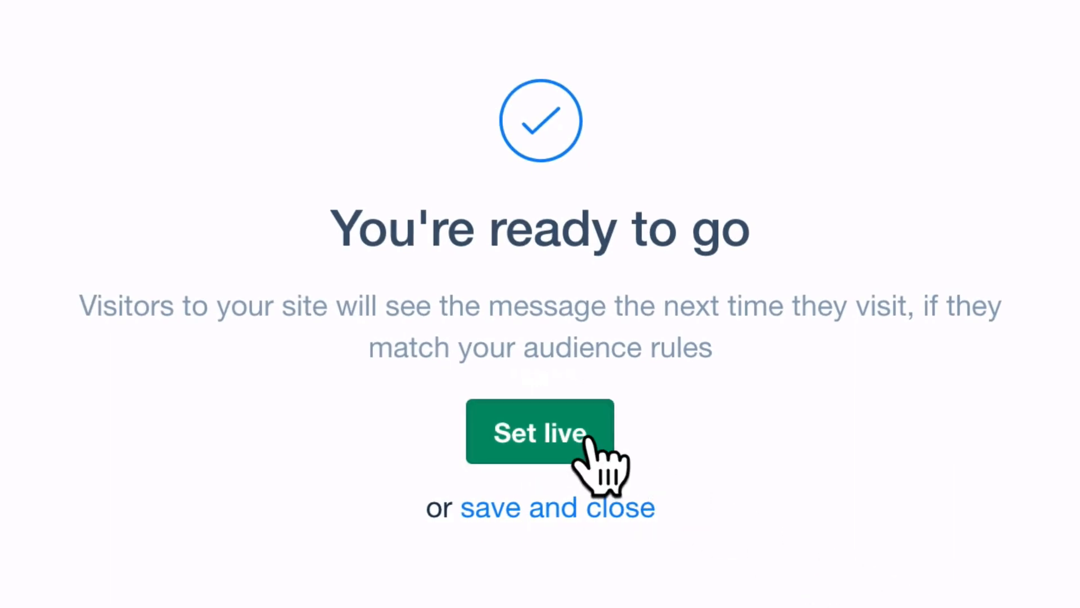